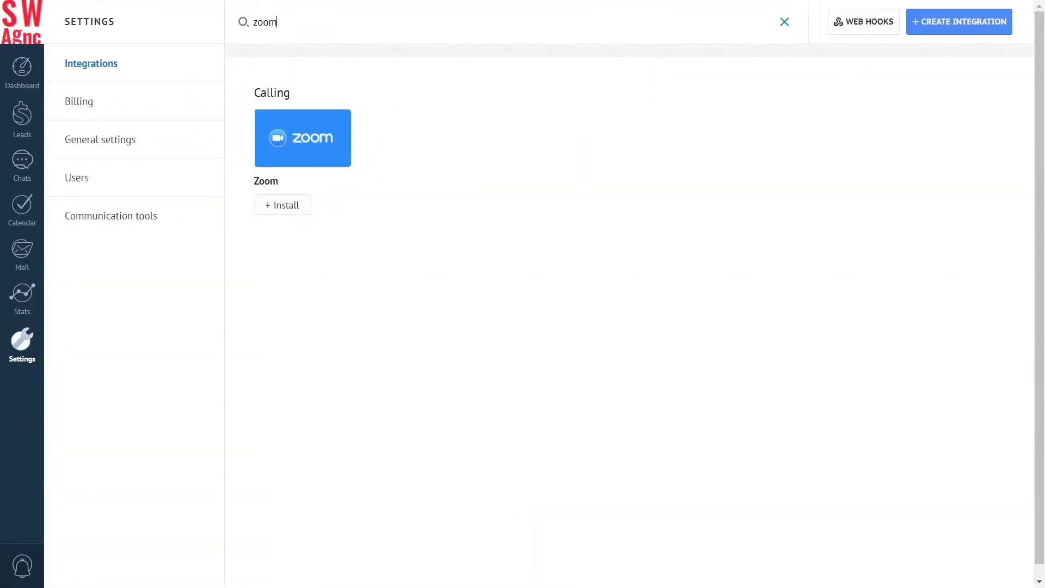
Install the Zoom integration from Settings > Integrations, accepting its privacy policy.
click(283, 204)
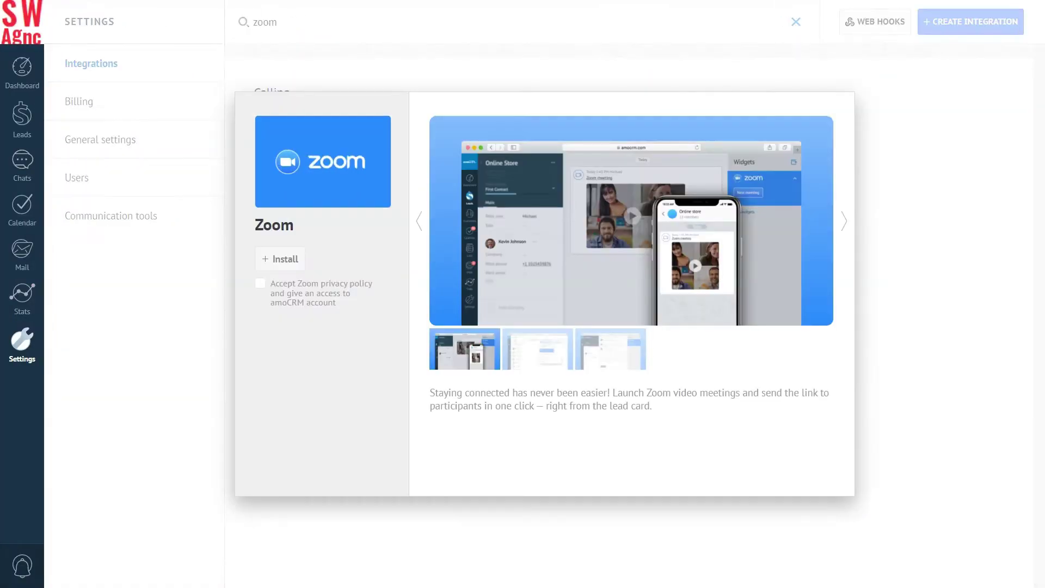
click(260, 283)
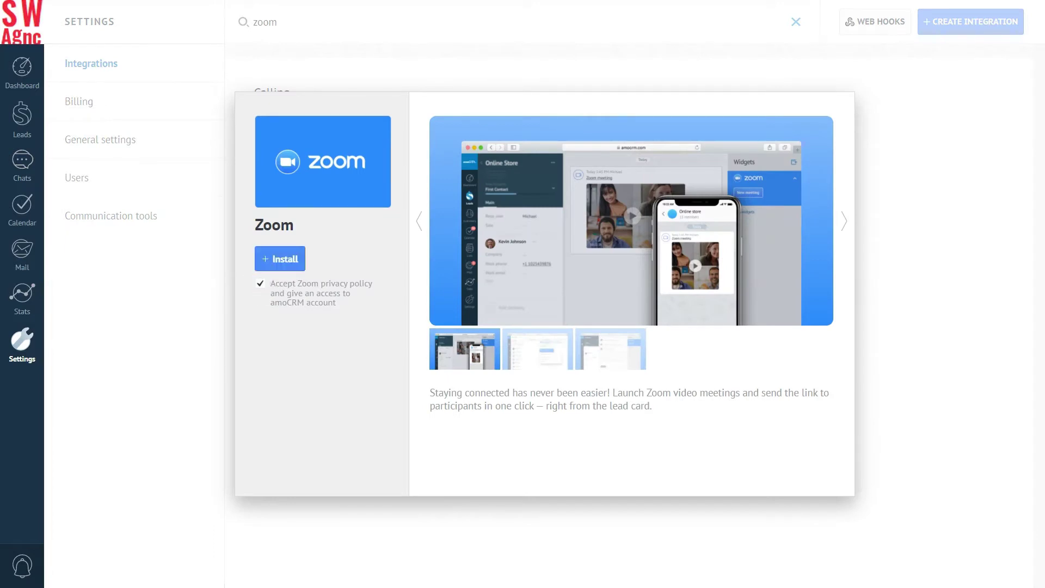
click(280, 259)
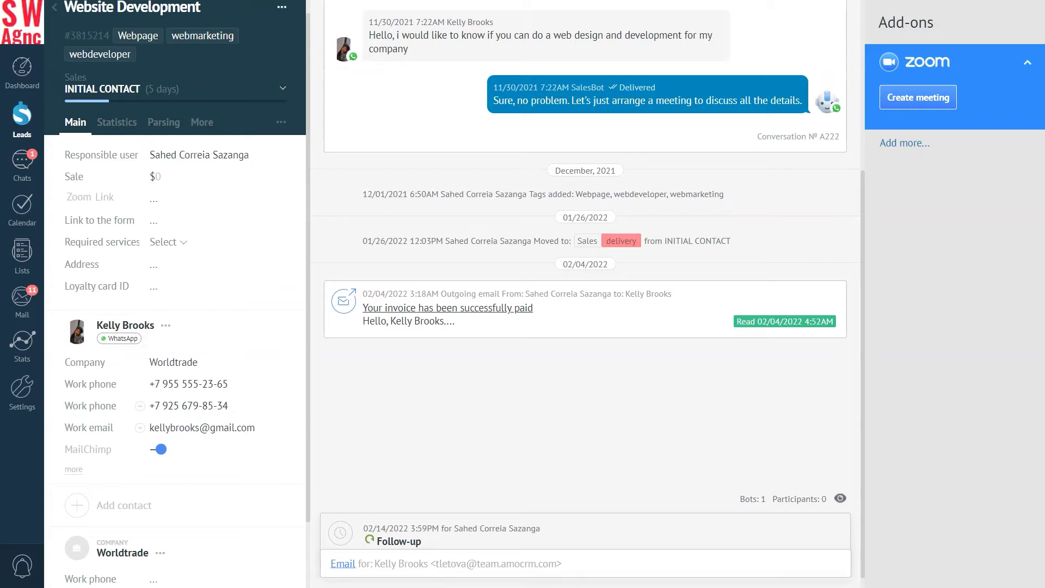
Collapse the Zoom panel and start a chat message on the Website Development lead.
click(926, 98)
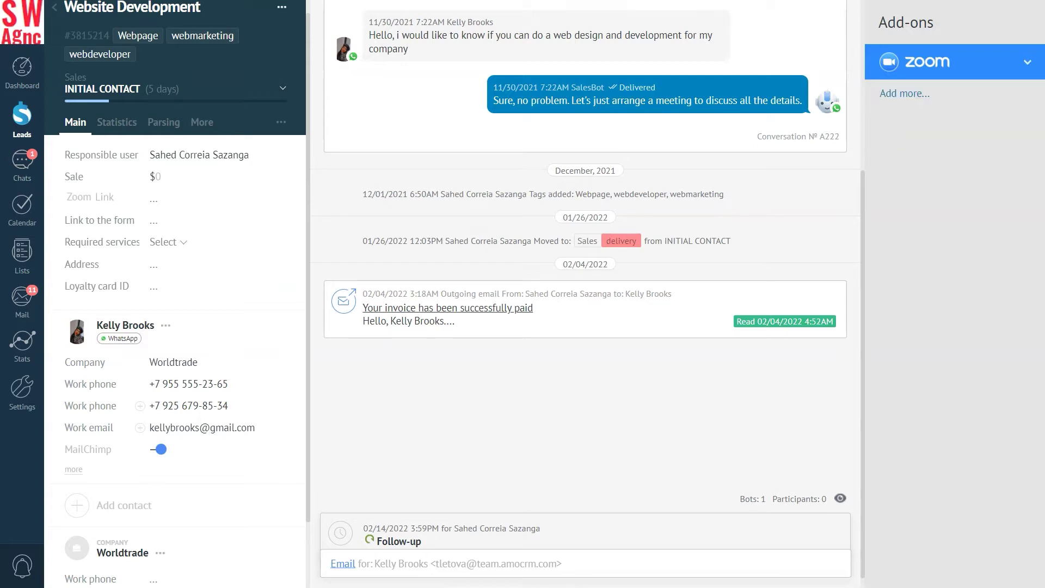
click(388, 562)
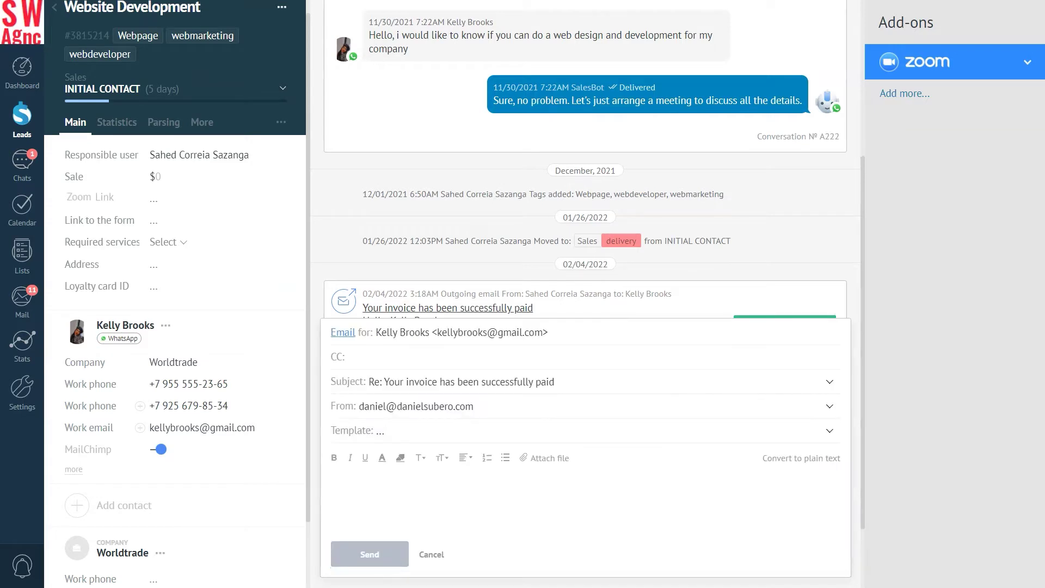
click(343, 332)
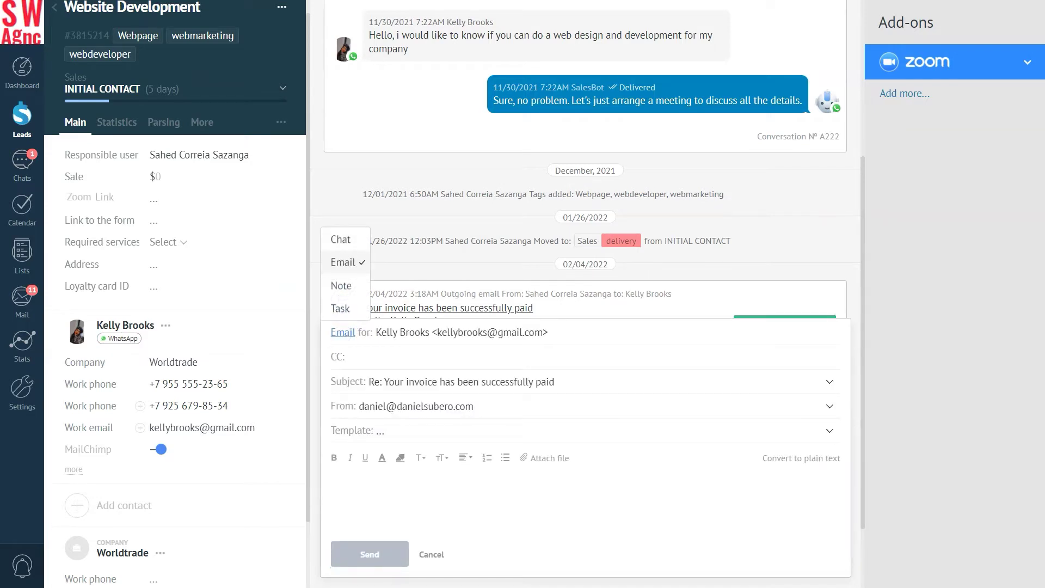
click(341, 240)
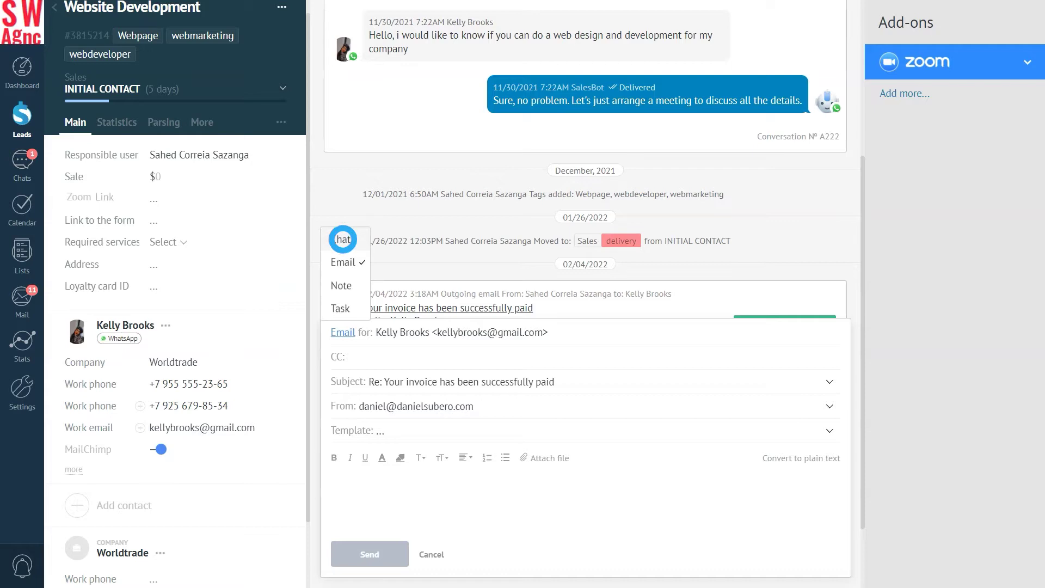
Address the chat to the lead's WhatsApp contact, paste the Zoom invitation, and send it.
click(387, 485)
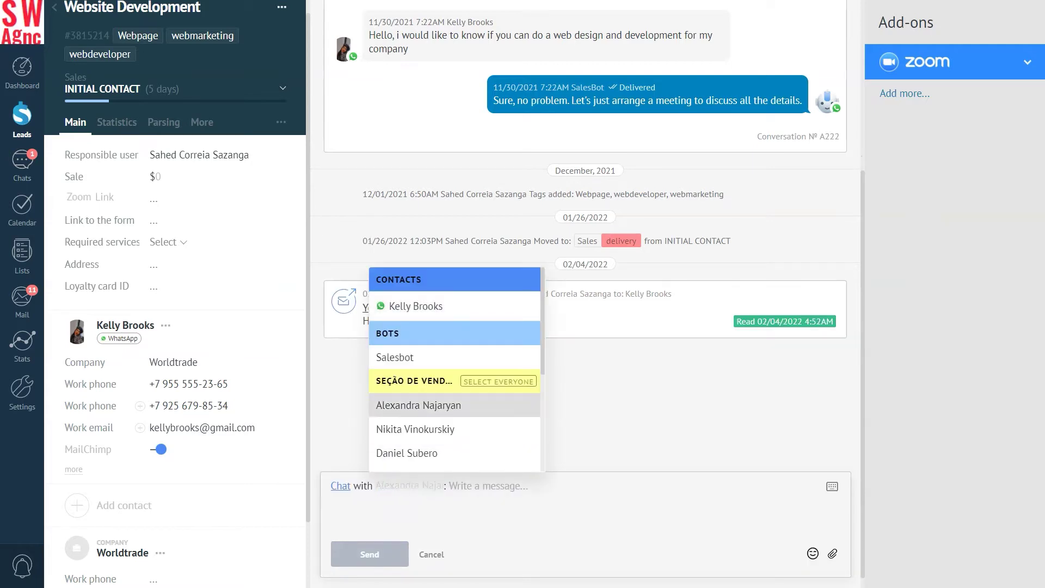
click(412, 307)
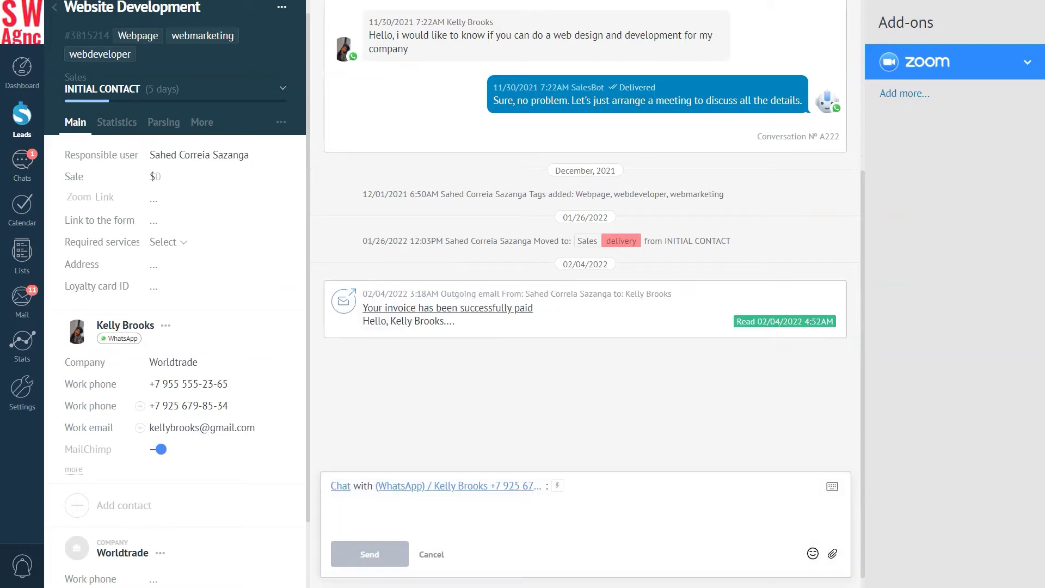
key(ctrl+v)
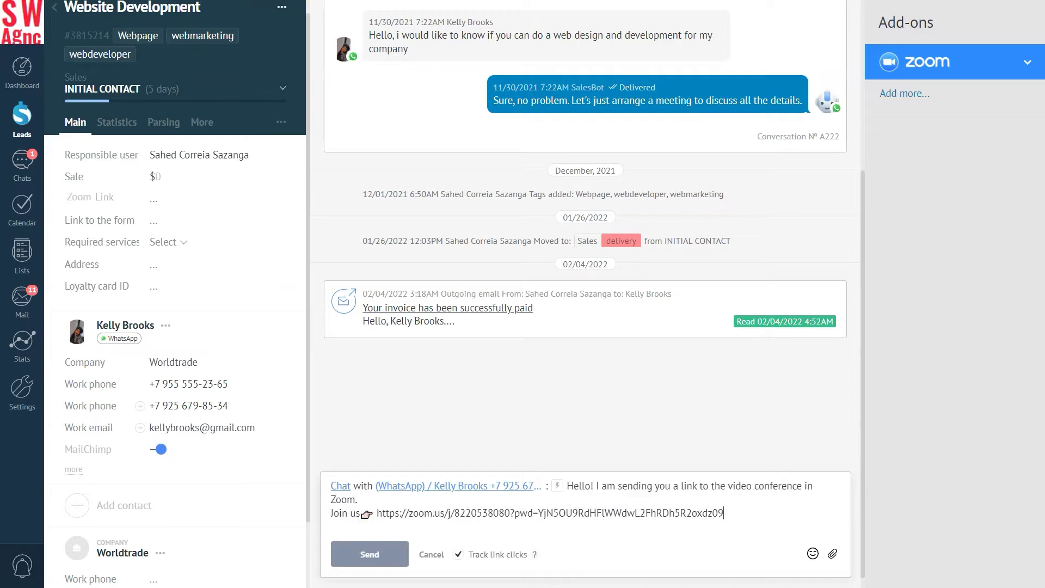
click(370, 554)
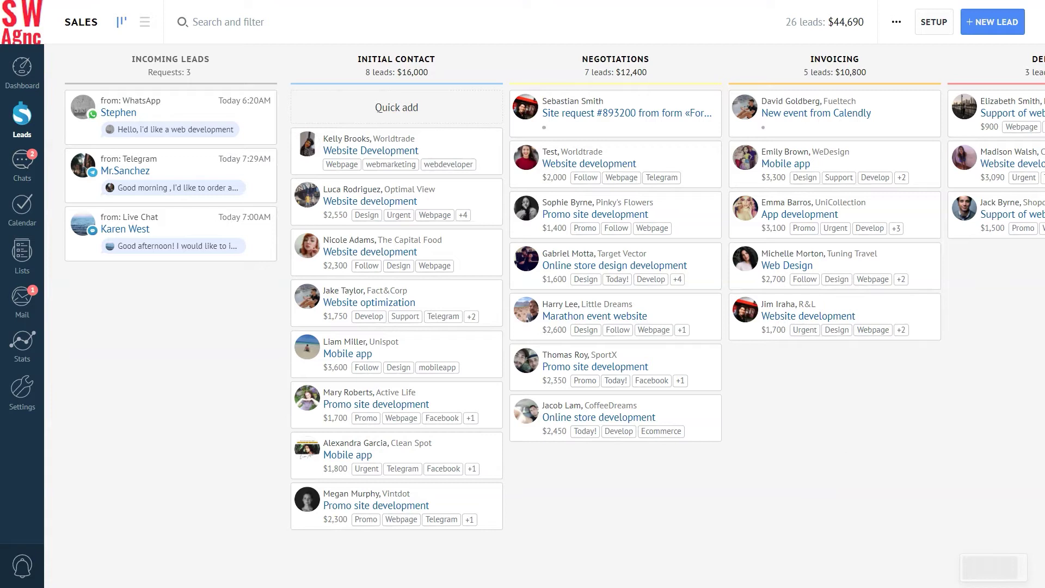
Add a Zoom trigger to the Initial Contact stage in the Sales pipeline setup.
click(931, 21)
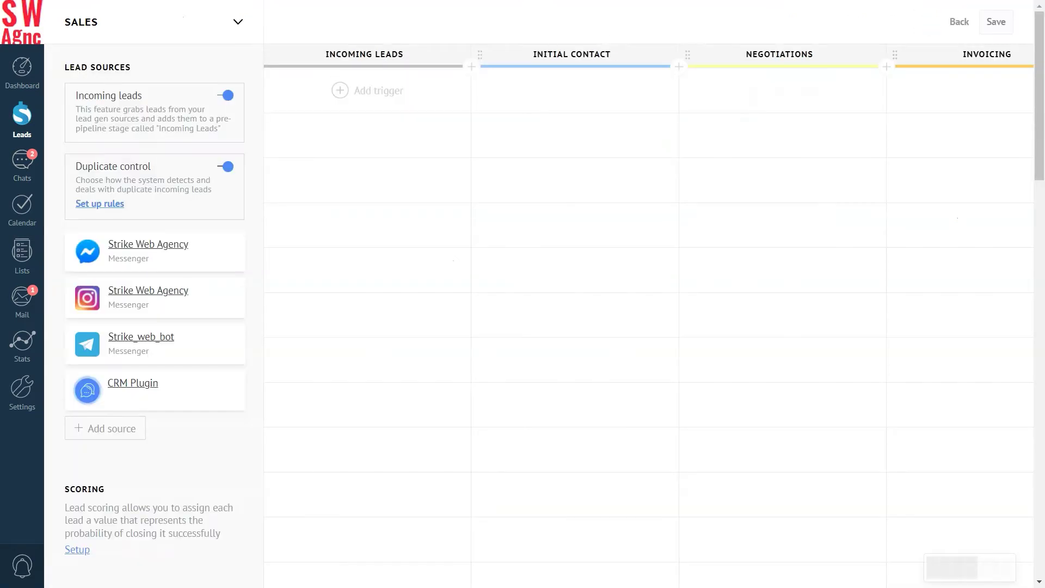
click(576, 90)
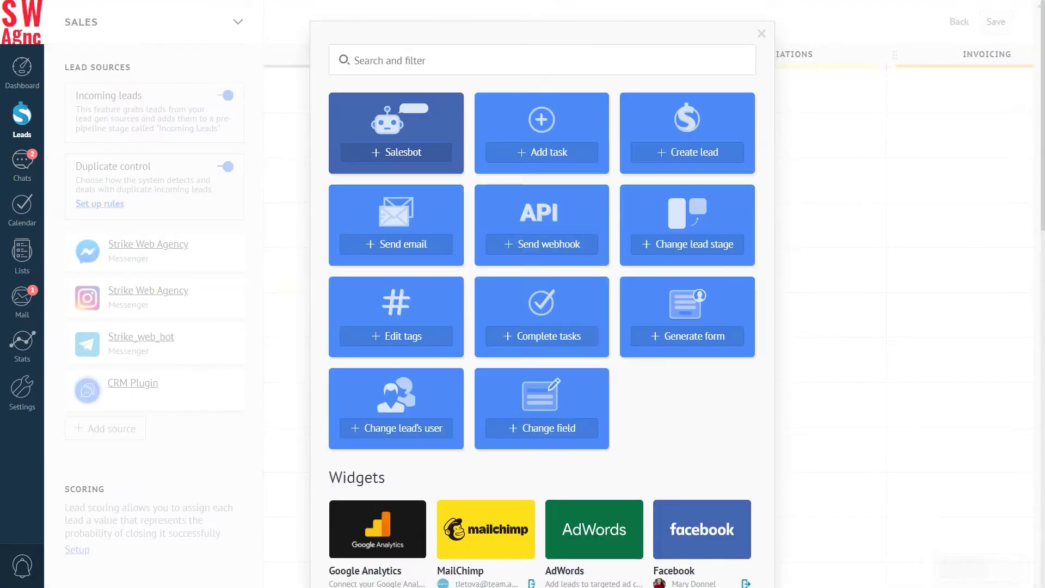
scroll(542, 294, down, 5)
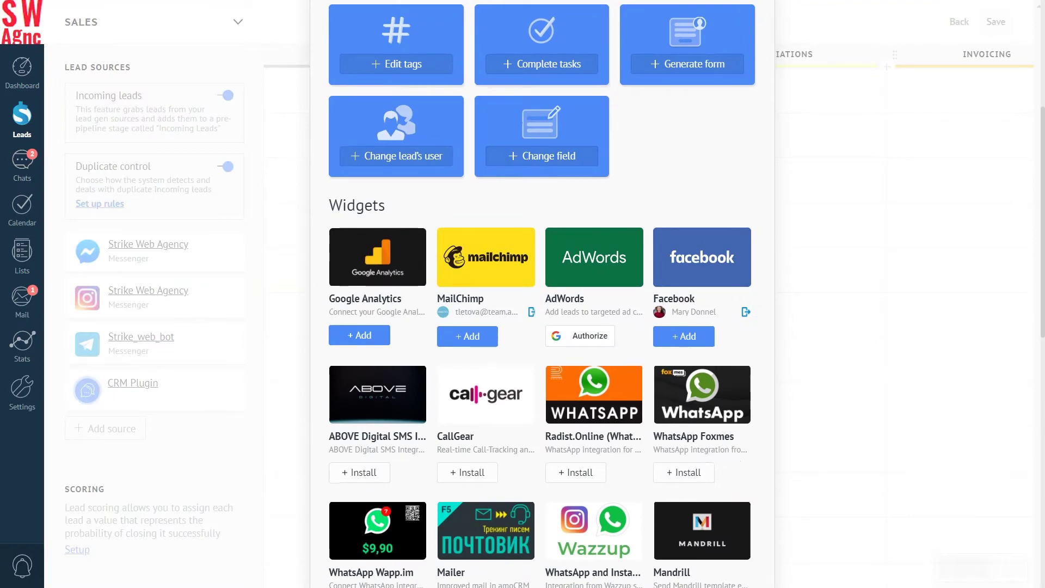
scroll(359, 405, down, 6)
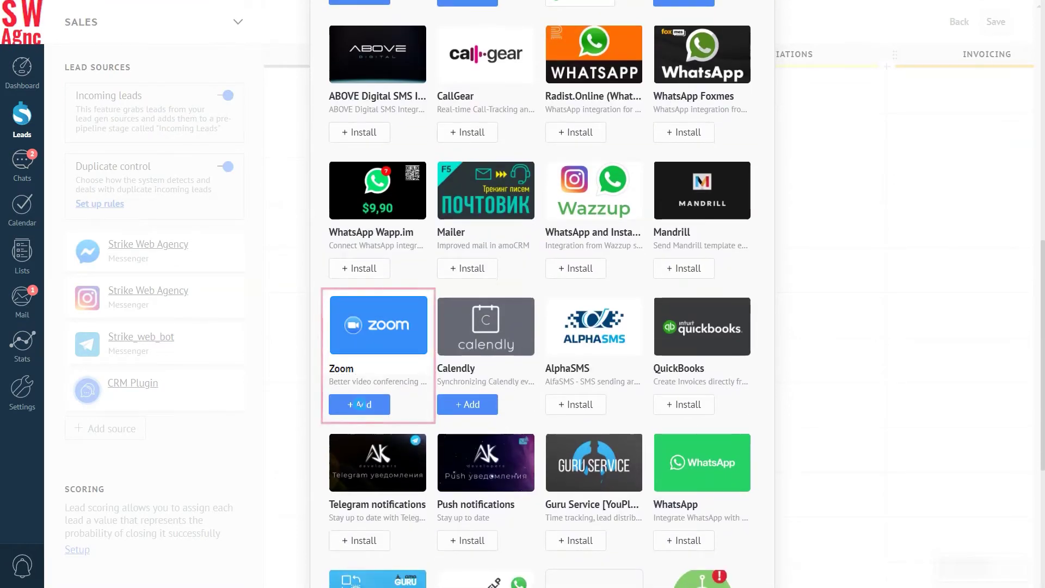
click(360, 405)
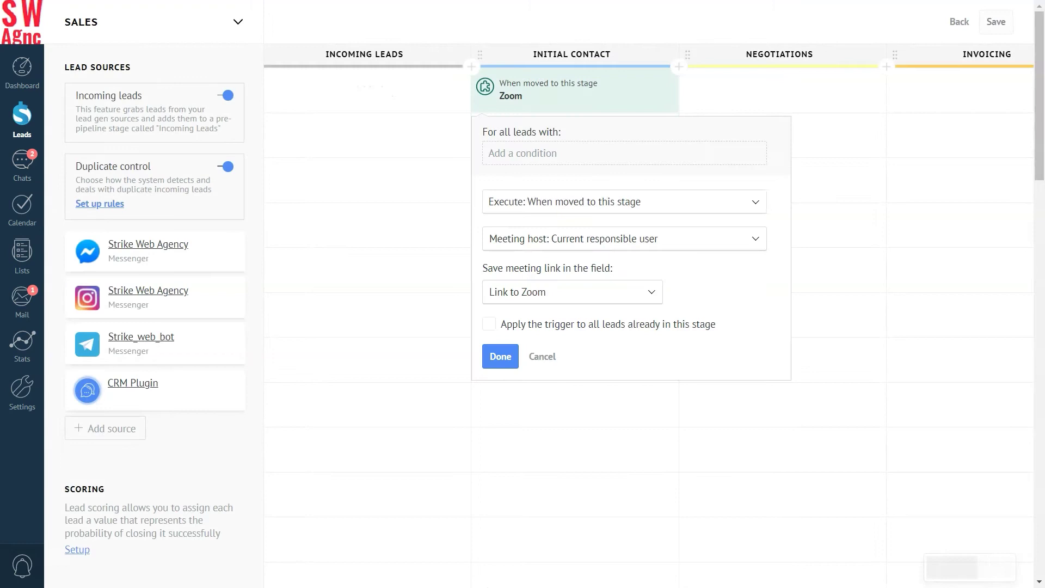
Run the trigger when leads enter the stage, apply it to existing leads, and save.
click(514, 201)
click(514, 251)
click(522, 238)
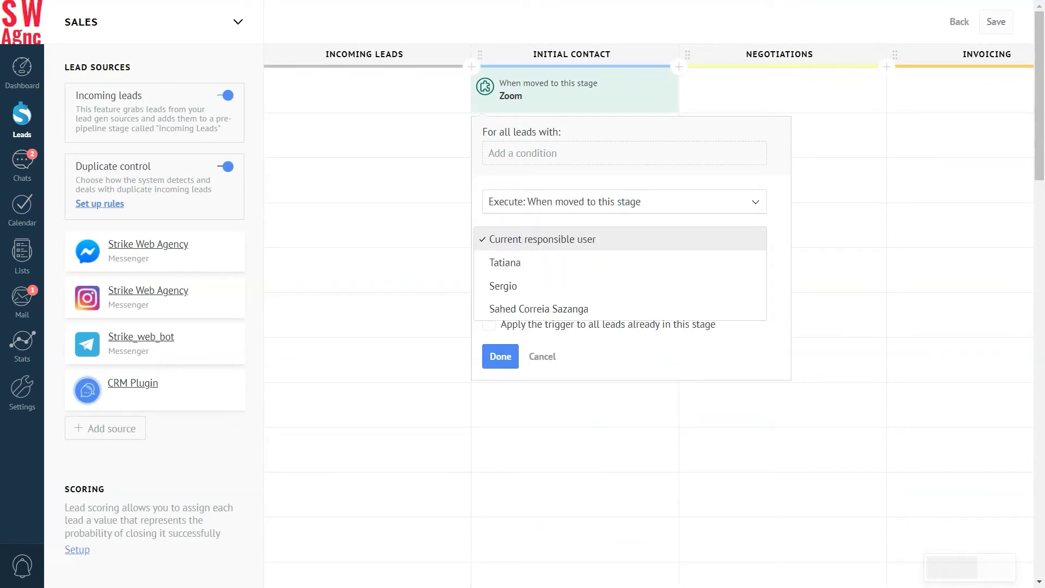
click(522, 239)
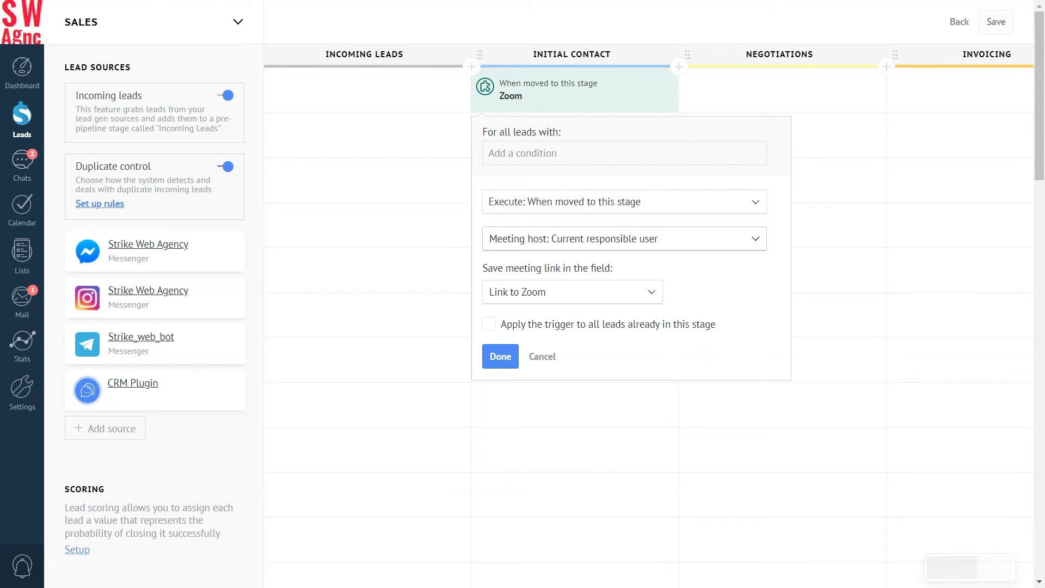
click(489, 323)
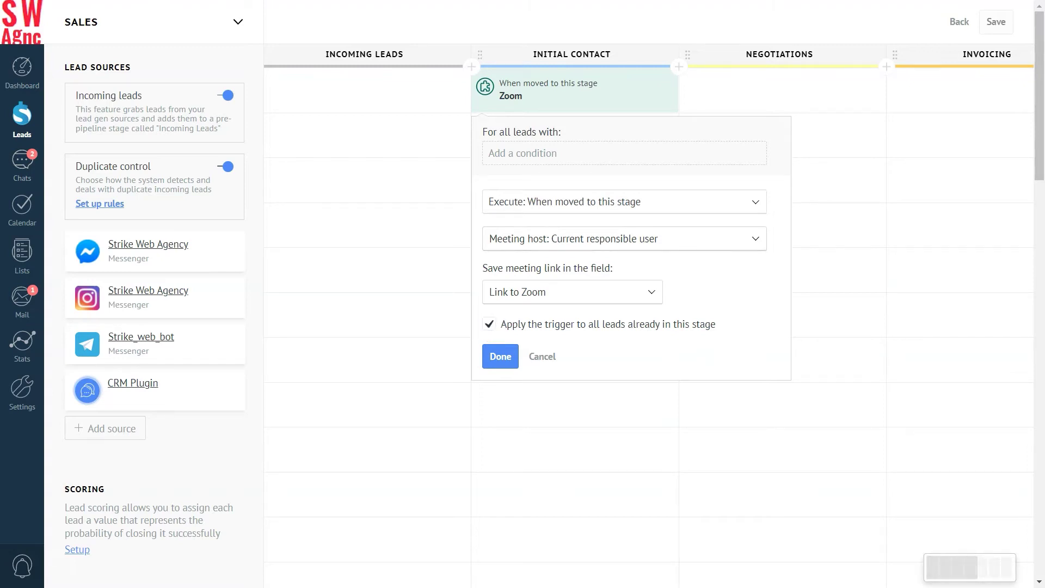
click(499, 357)
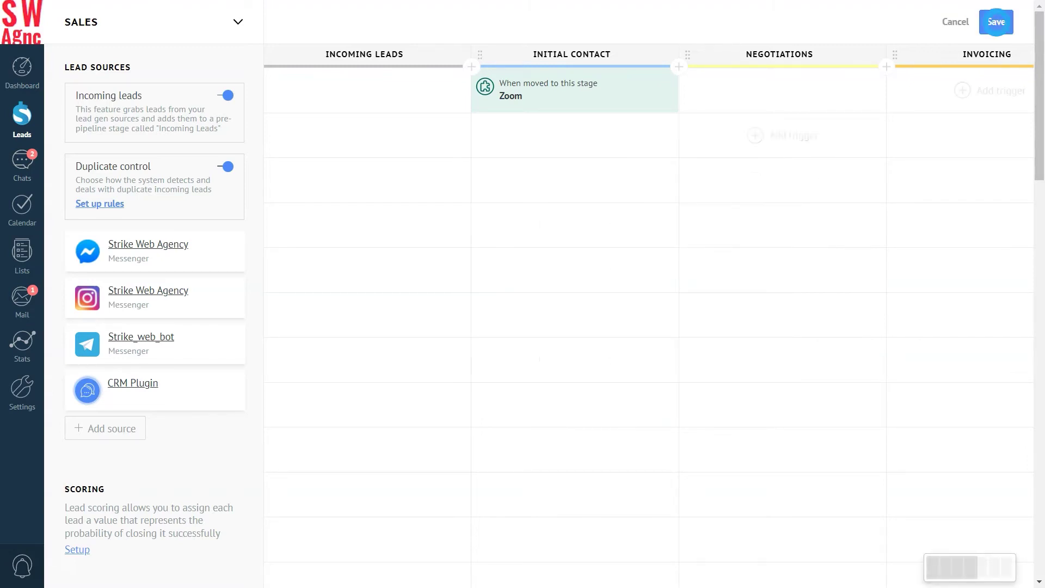
click(1001, 22)
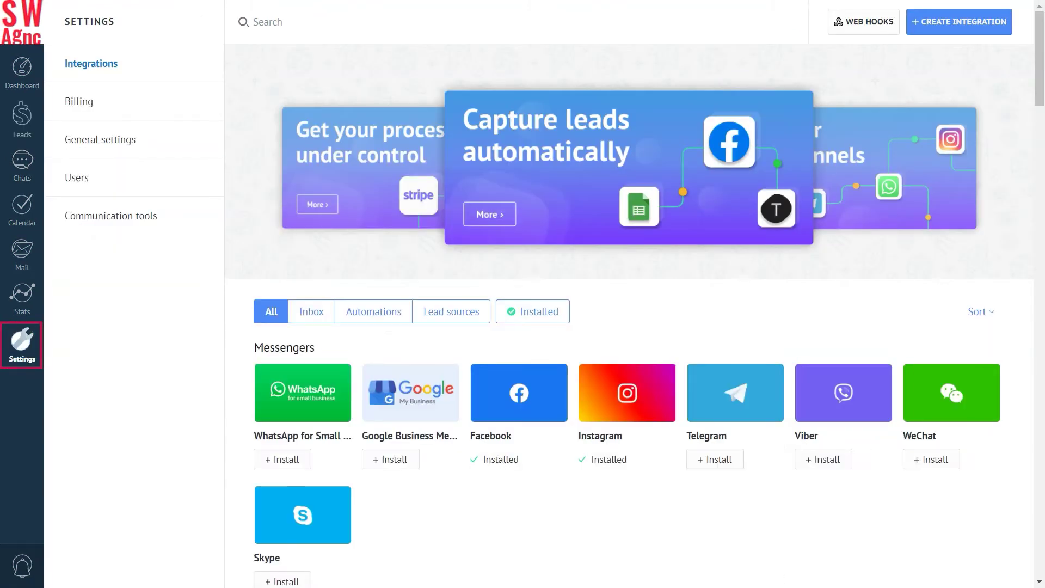
Search integrations for 'zoom' and install Zoom with its privacy policy accepted.
text(z)
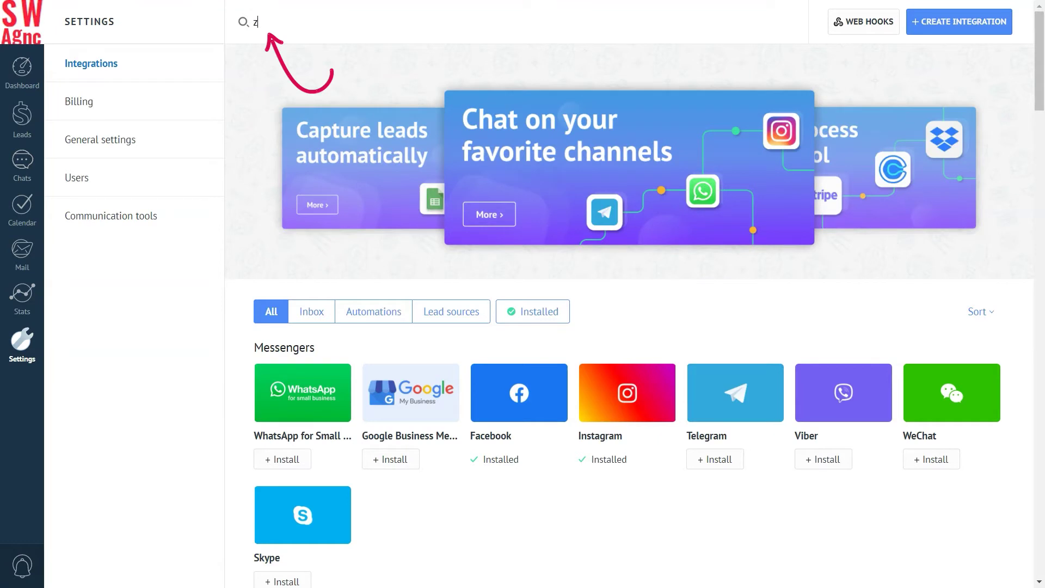
text(oom)
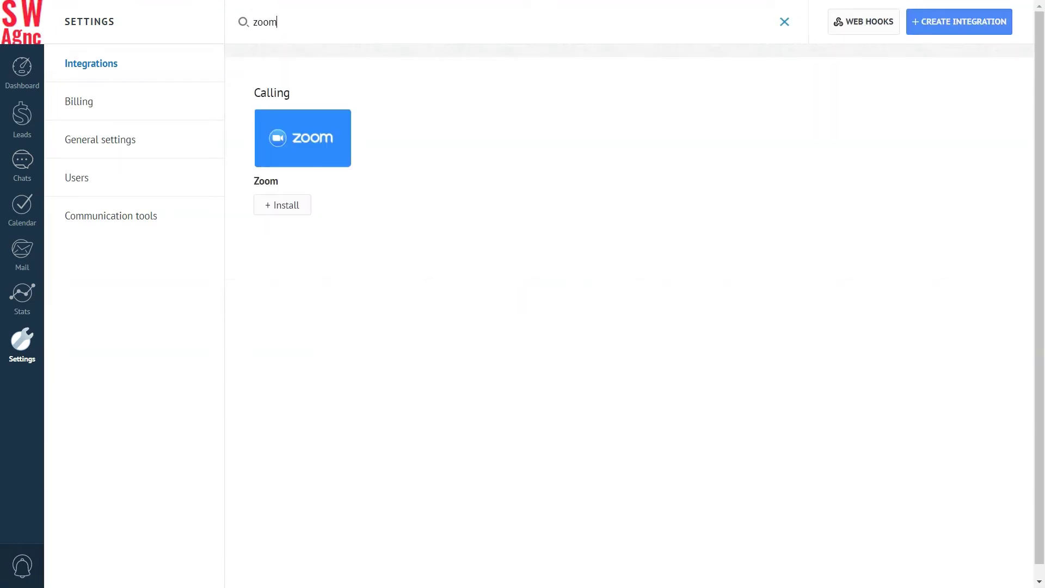
click(283, 205)
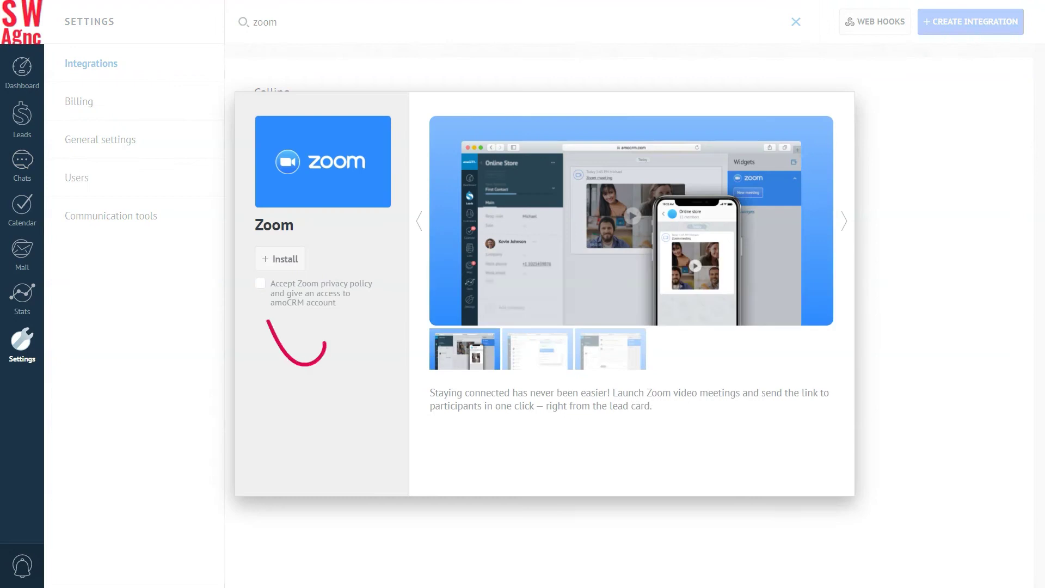
click(261, 283)
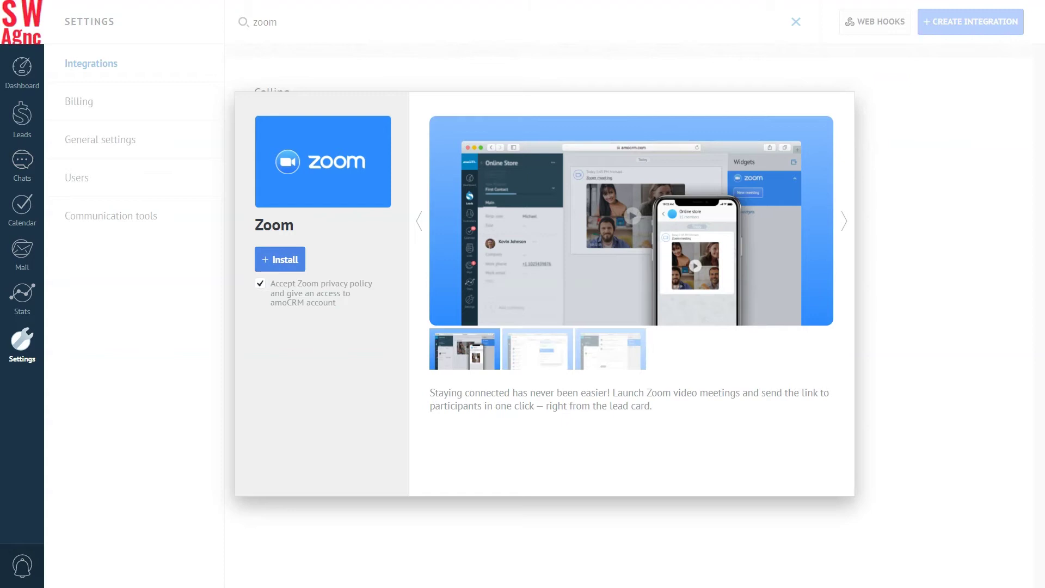
click(280, 259)
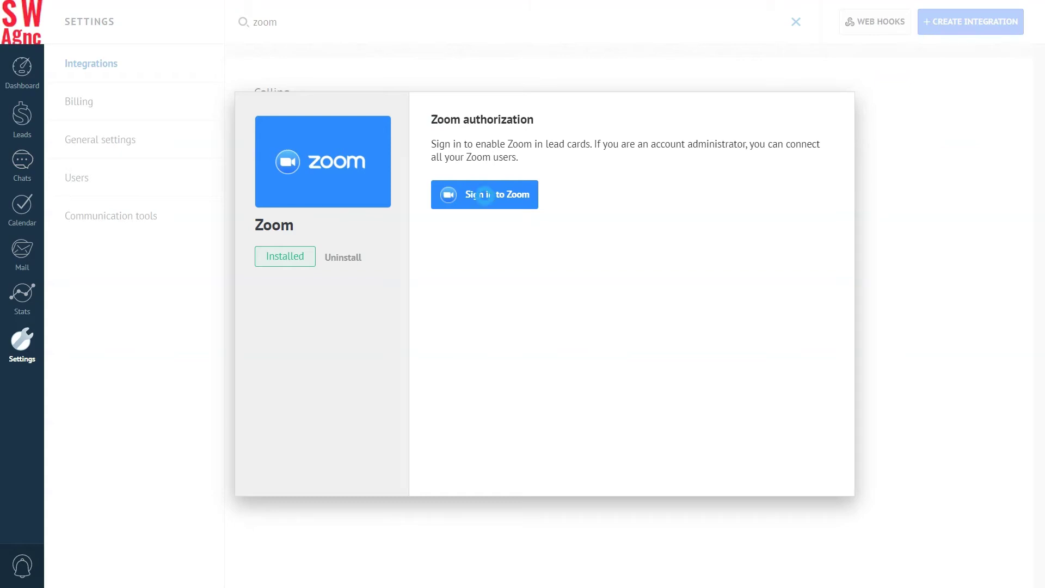
Sign in to Zoom, pre-approve and authorize amoCRM, then enable the Salesbot Zoom-links field.
click(482, 195)
scroll(517, 272, down, 1)
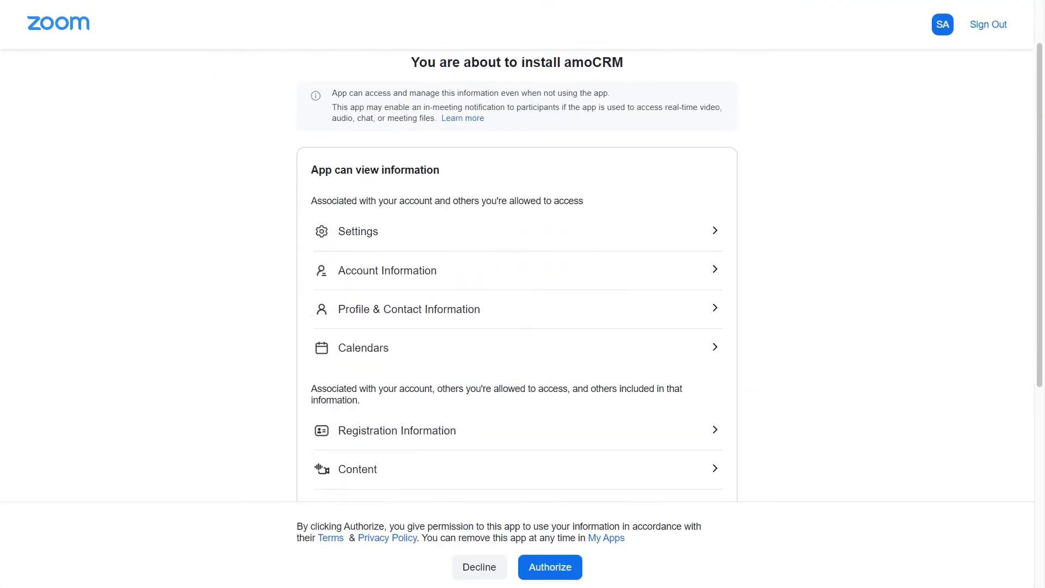
click(551, 567)
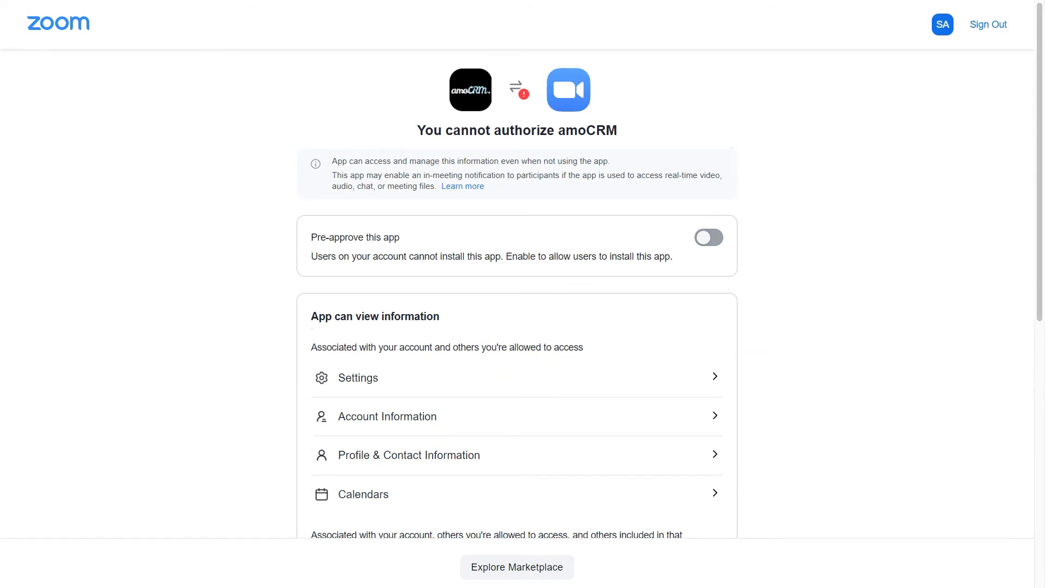
click(709, 237)
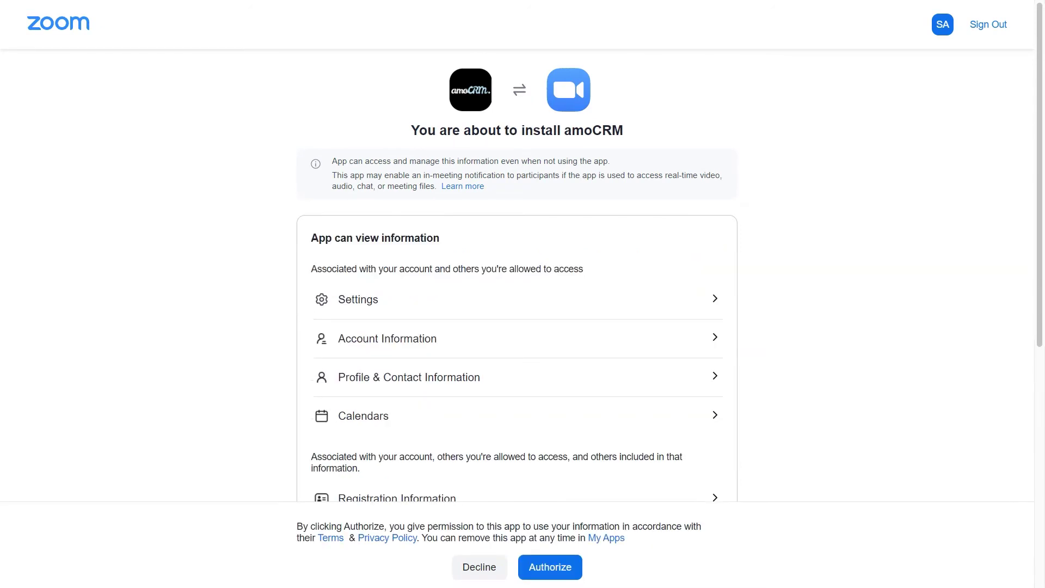
click(550, 567)
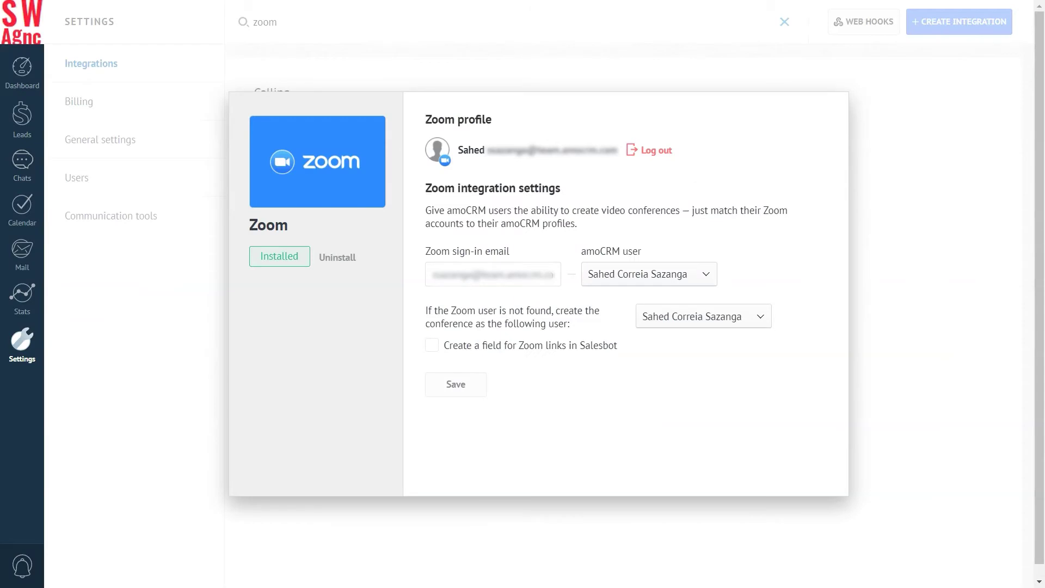
click(431, 345)
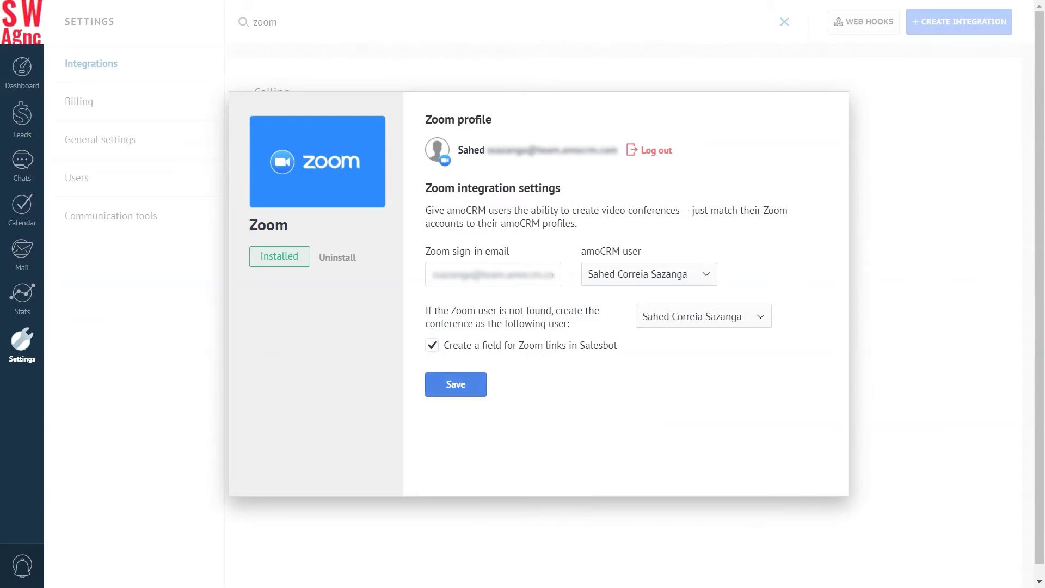
Save the Zoom integration settings in amoCRM.
click(456, 385)
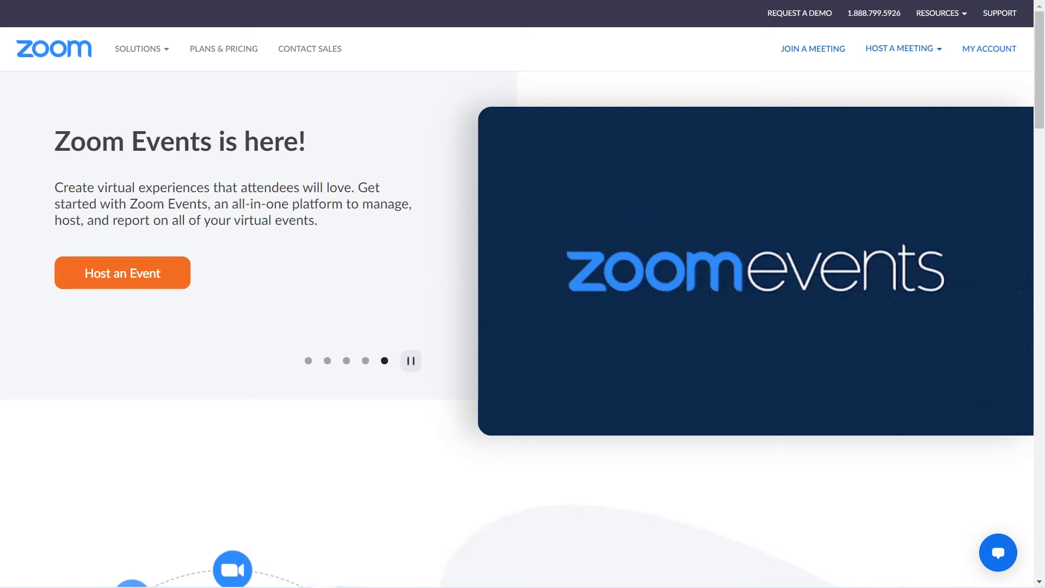
Open My Account and go to User Management > Users in Zoom web.
click(991, 48)
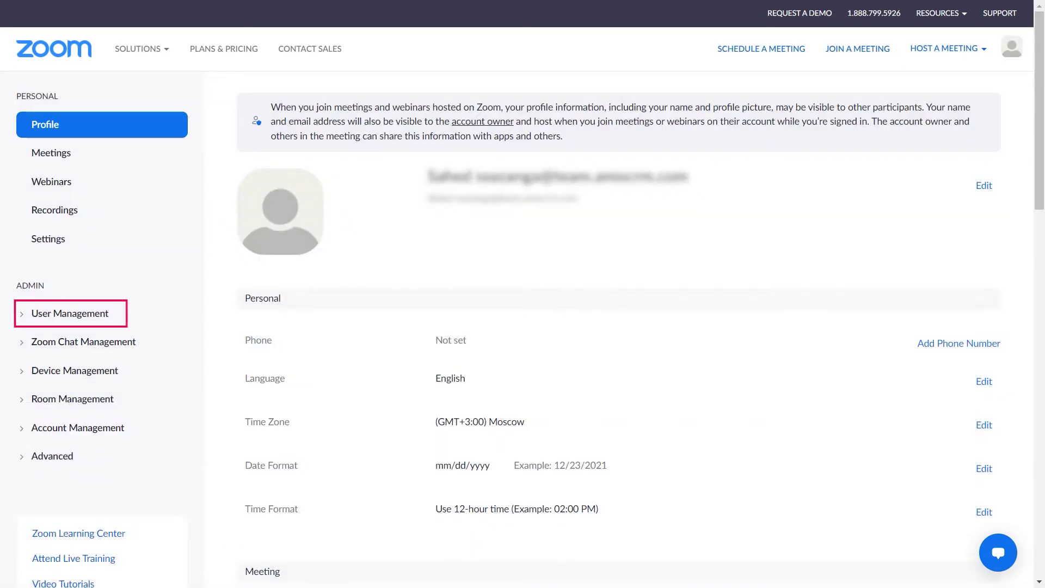
click(68, 313)
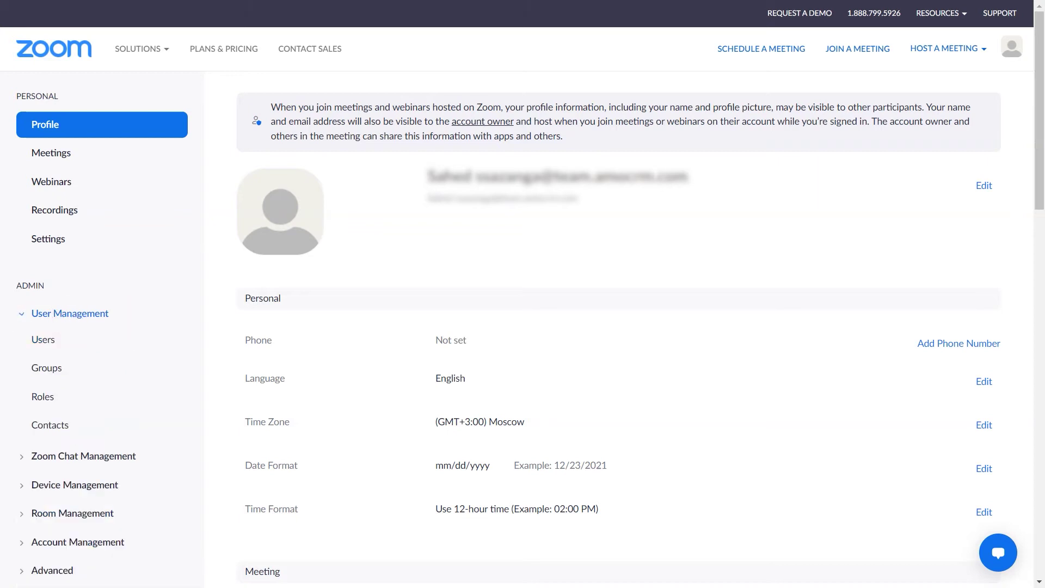
click(43, 340)
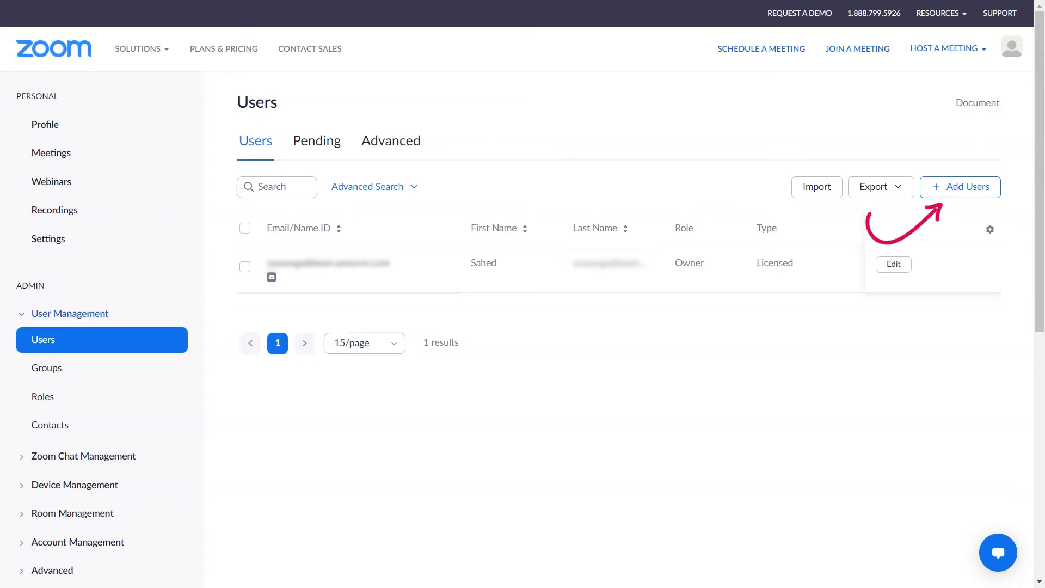
Add two users by their e-mail addresses, check the Pending tab, then return to Users.
click(960, 187)
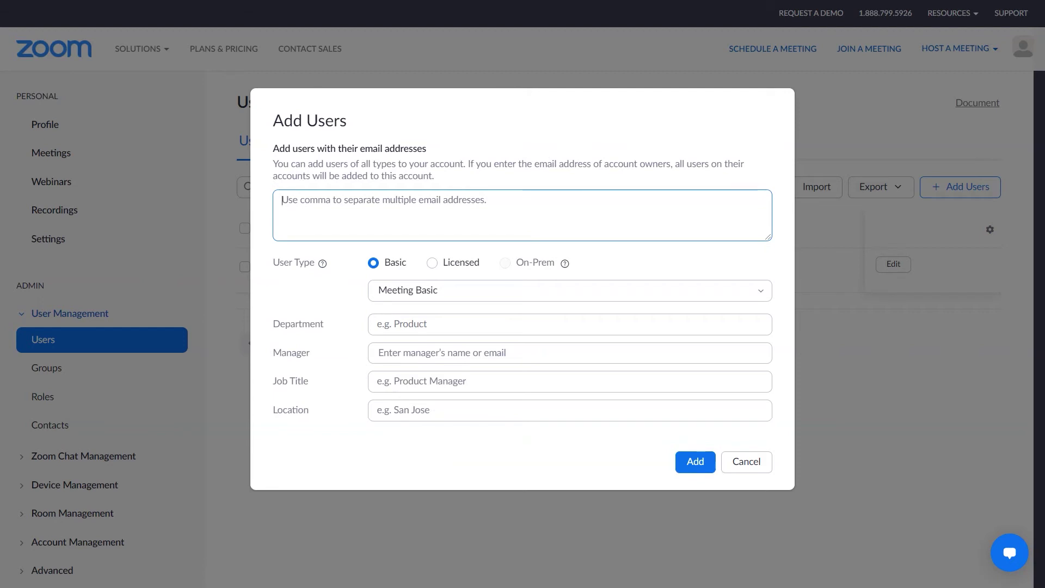
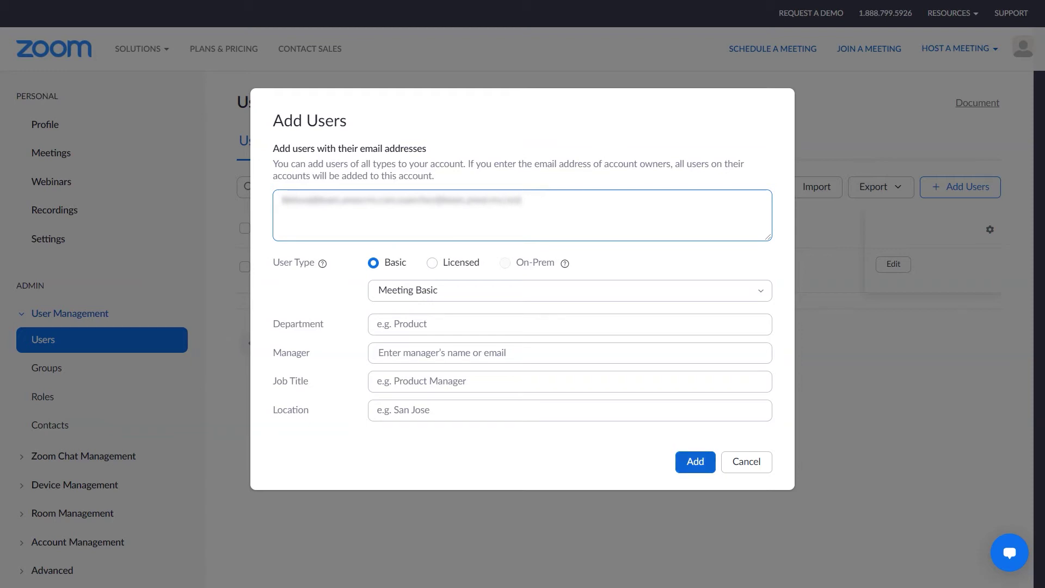
click(695, 462)
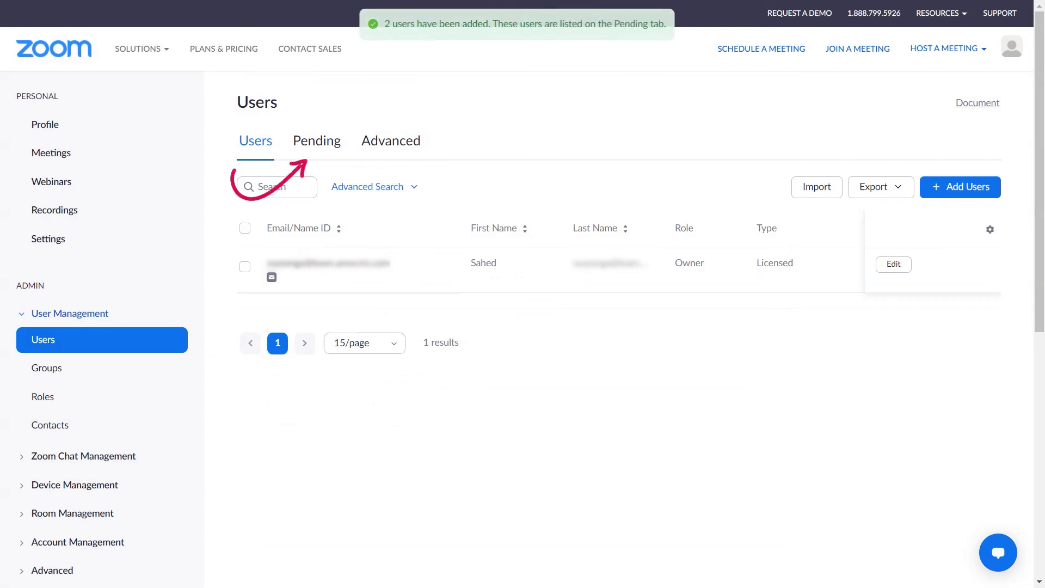
click(316, 141)
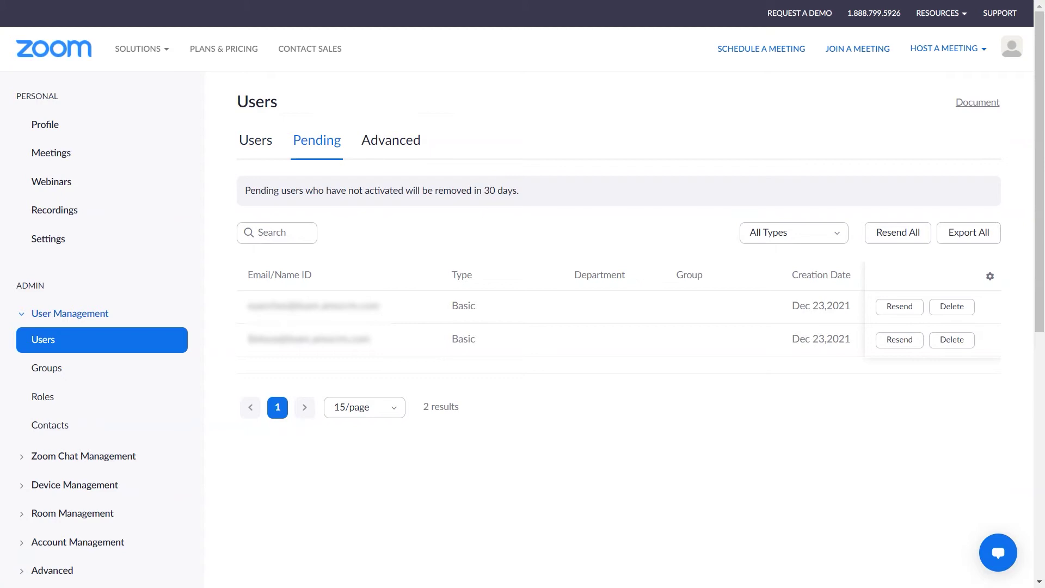
click(255, 140)
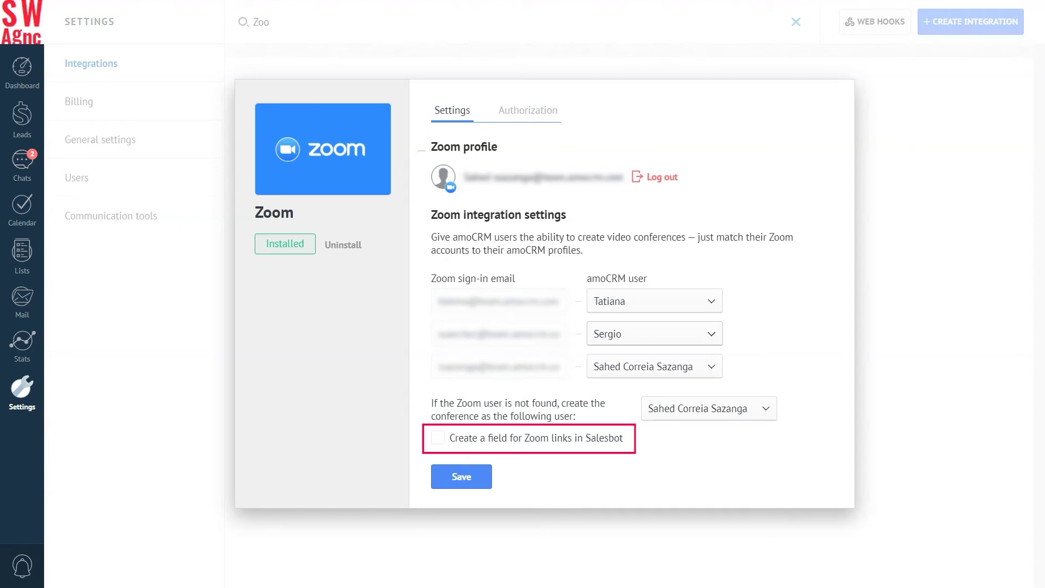
Tick the Salesbot Zoom-link field option and save the Zoom integration settings.
click(439, 437)
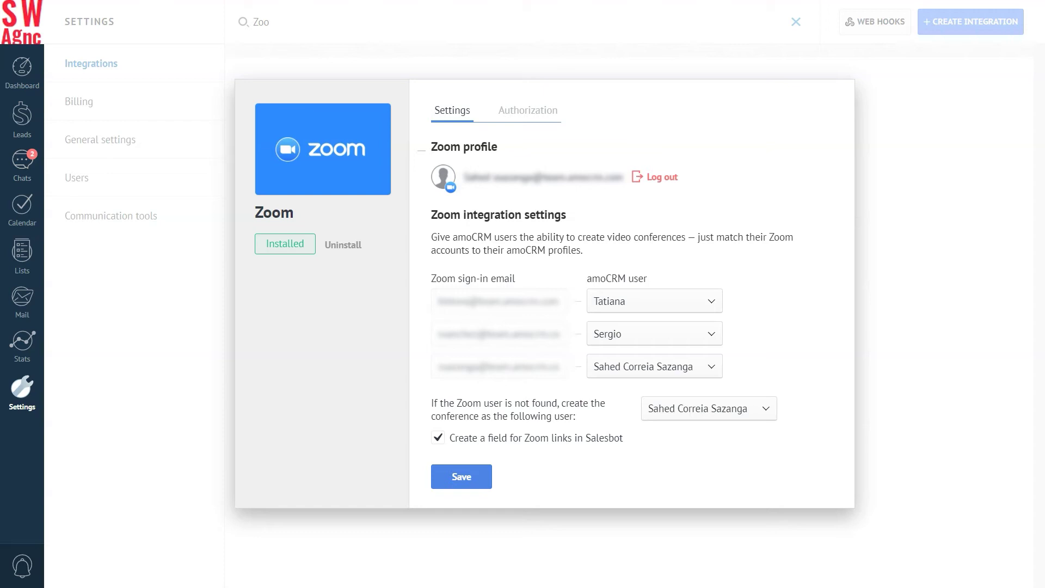
click(461, 476)
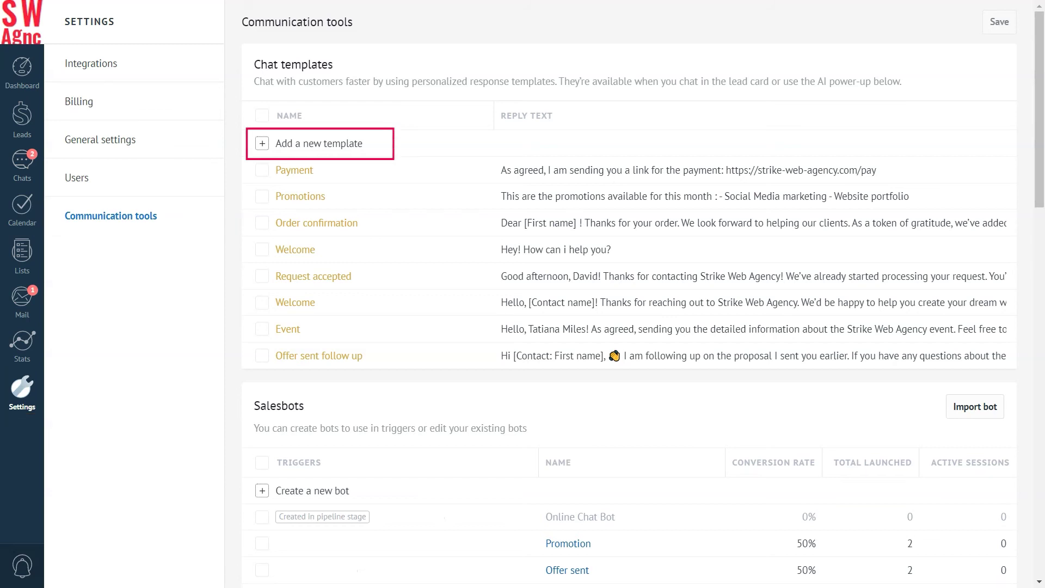
Save a 'Link to Zoom' chat template with the pasted greeting and [Zoom Link] variable.
click(262, 143)
text(Li)
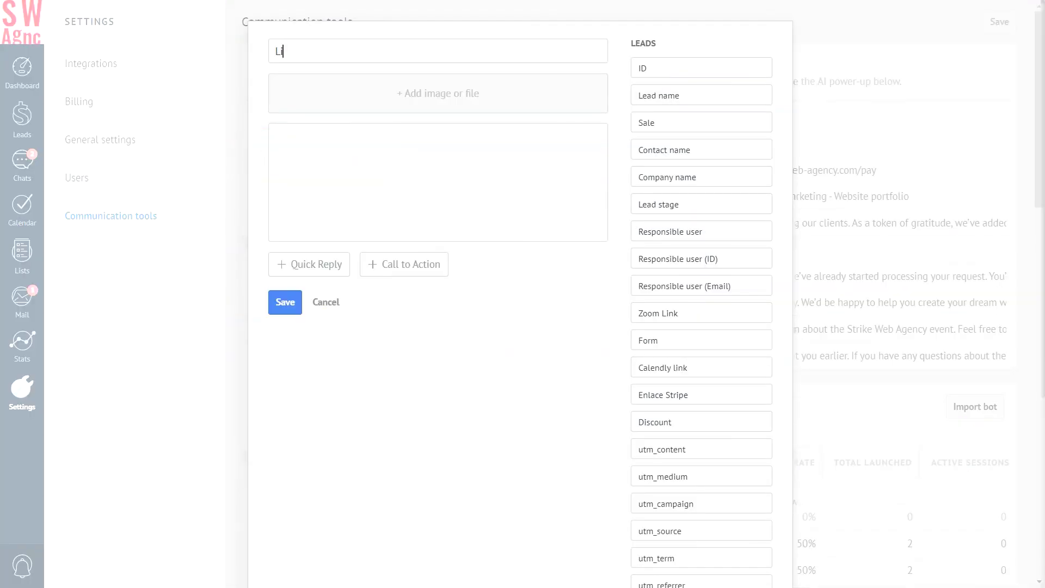
text(nk to Zoom)
click(276, 136)
text(Hello! I am sending you a link to the video conference in Zoom. Join us👉)
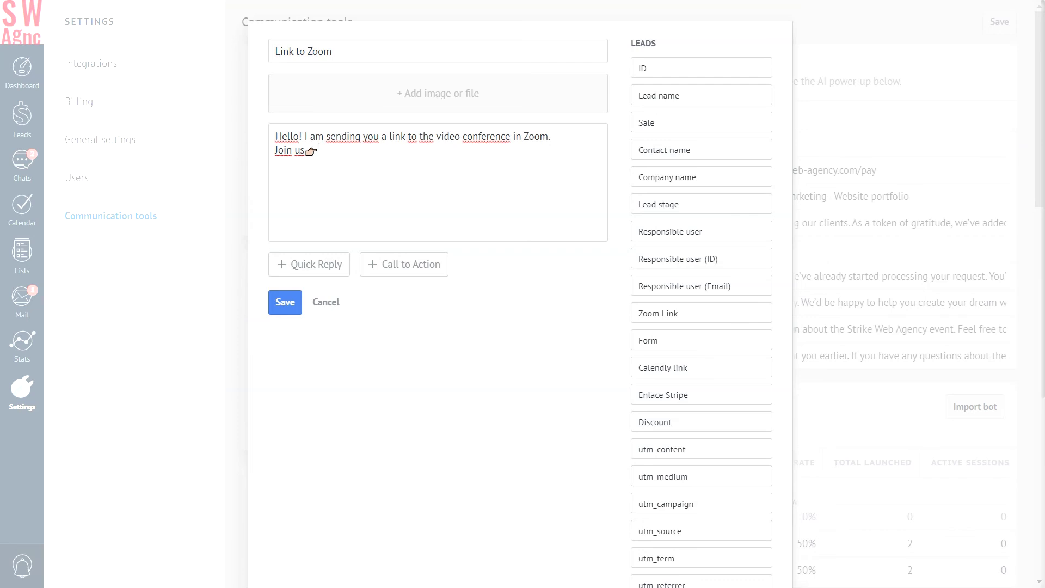
click(658, 313)
click(284, 302)
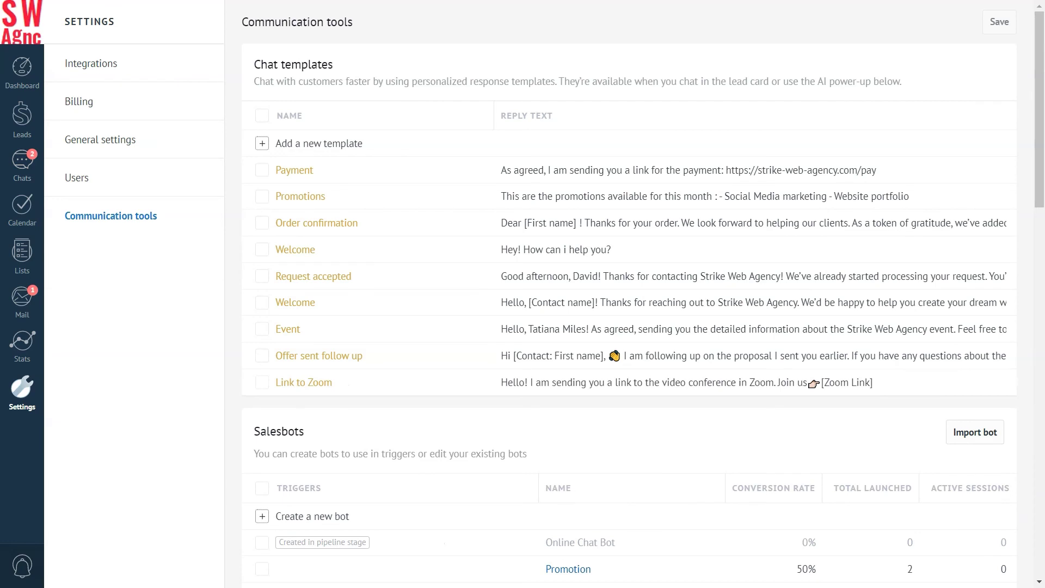
click(22, 116)
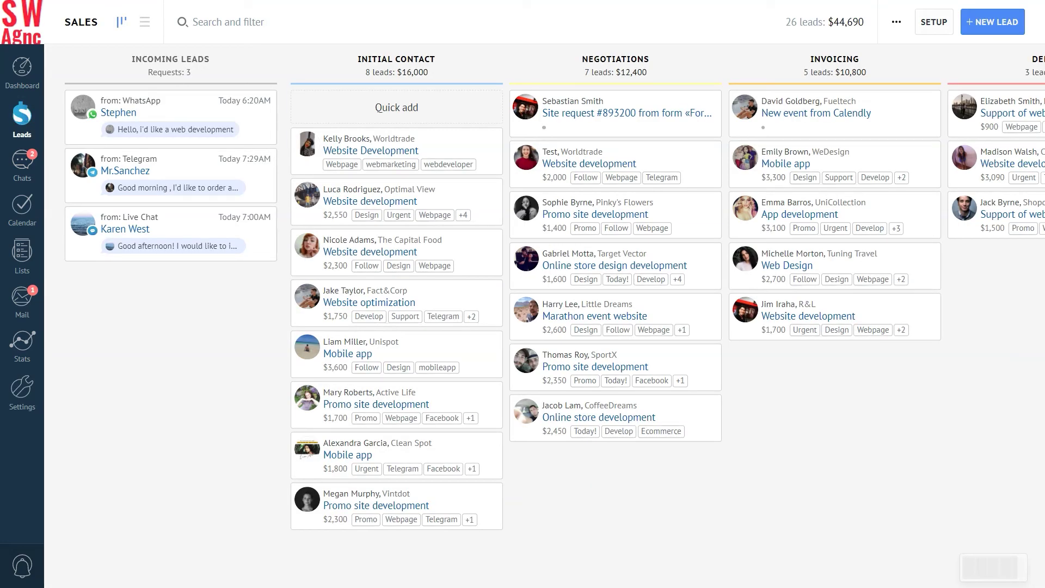
Open the site request lead in the Negotiations column to view its Zoom meeting link.
click(526, 106)
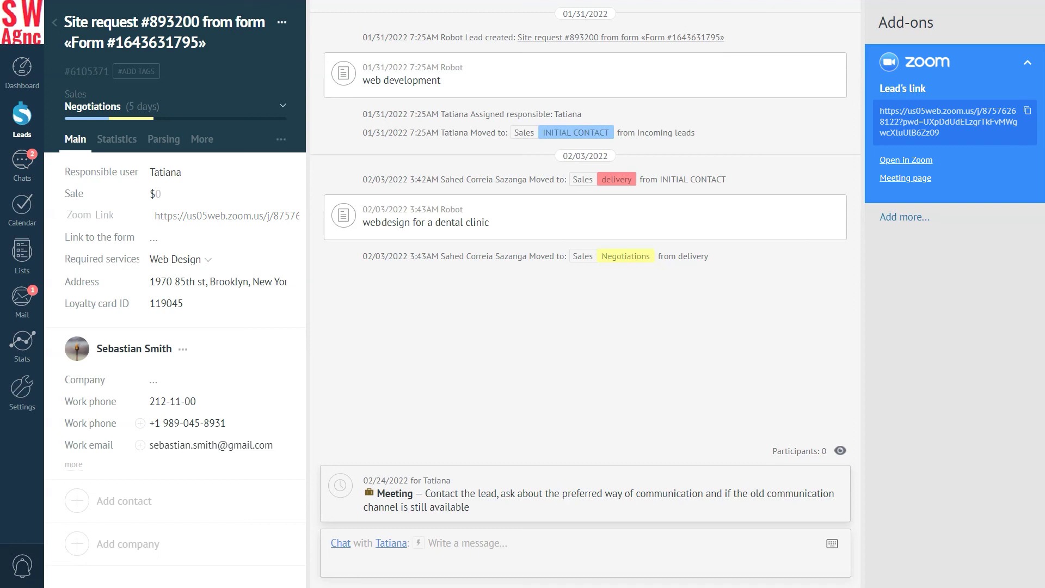
Send the lead the Link to Zoom template over WhatsApp via their work phone.
click(431, 542)
click(168, 423)
click(197, 467)
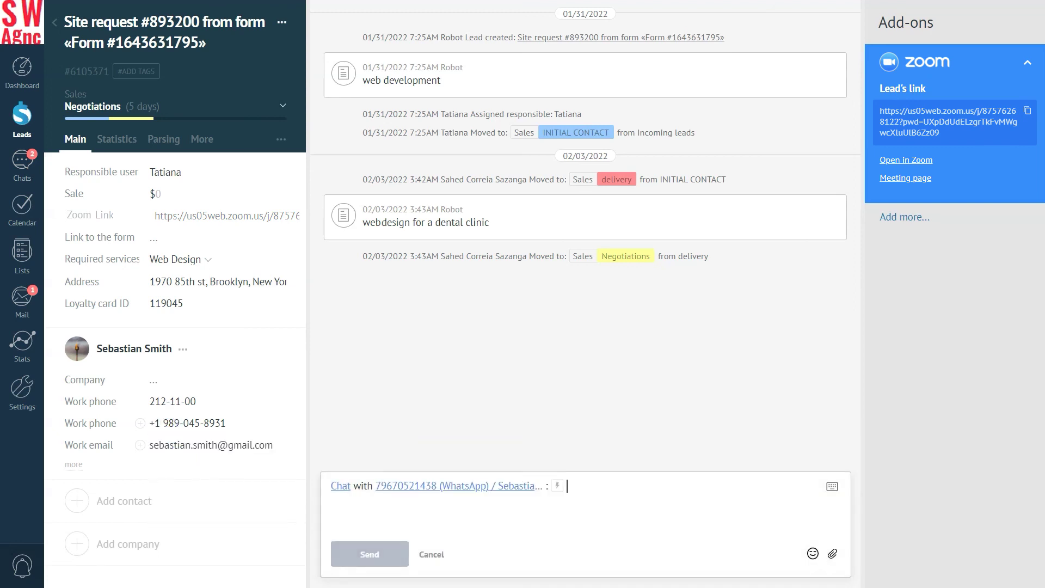
text(L)
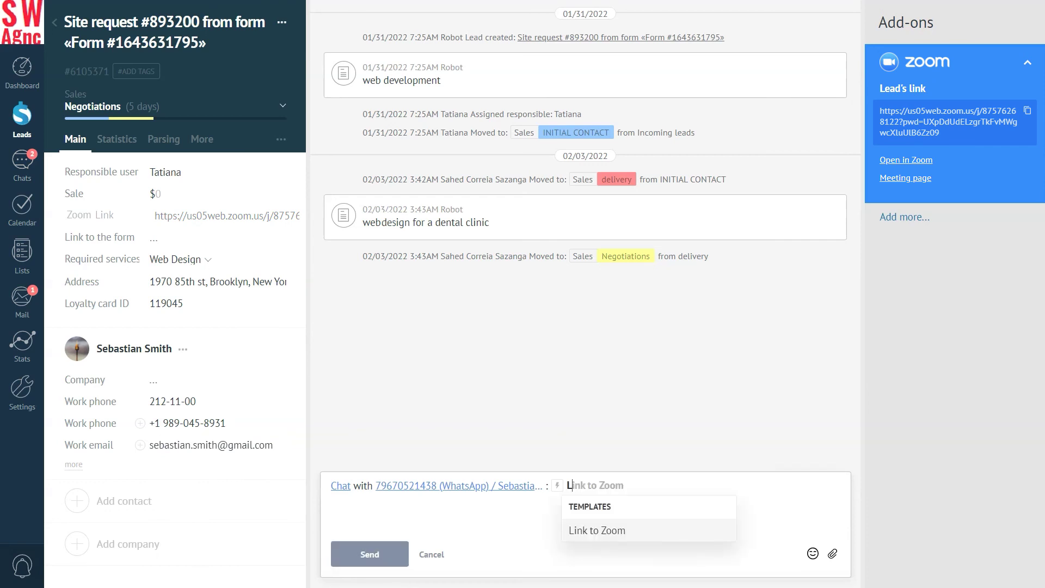
click(593, 530)
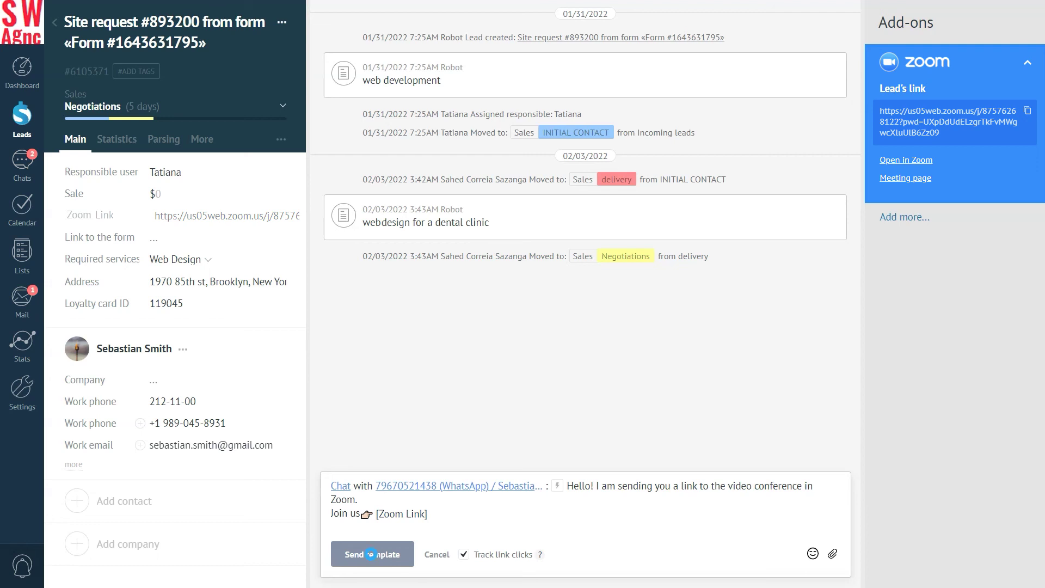
click(372, 554)
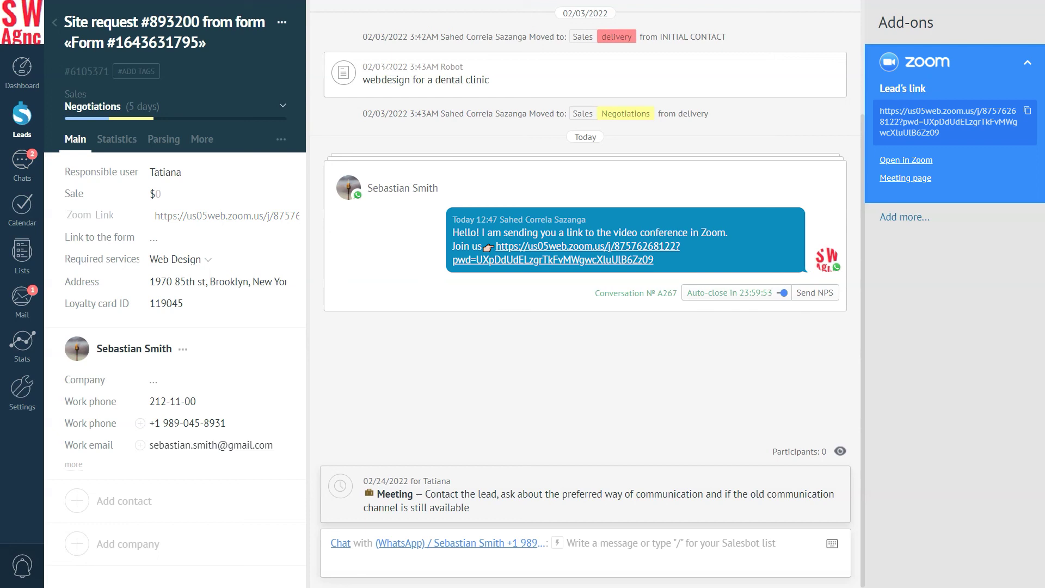
Return to the Sales pipeline board through Leads in the sidebar.
click(22, 115)
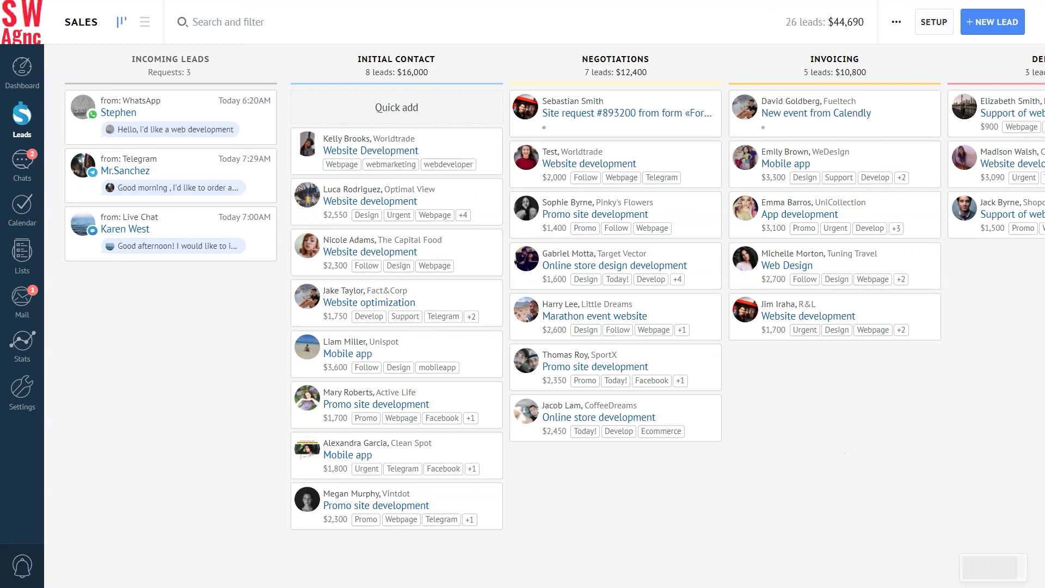